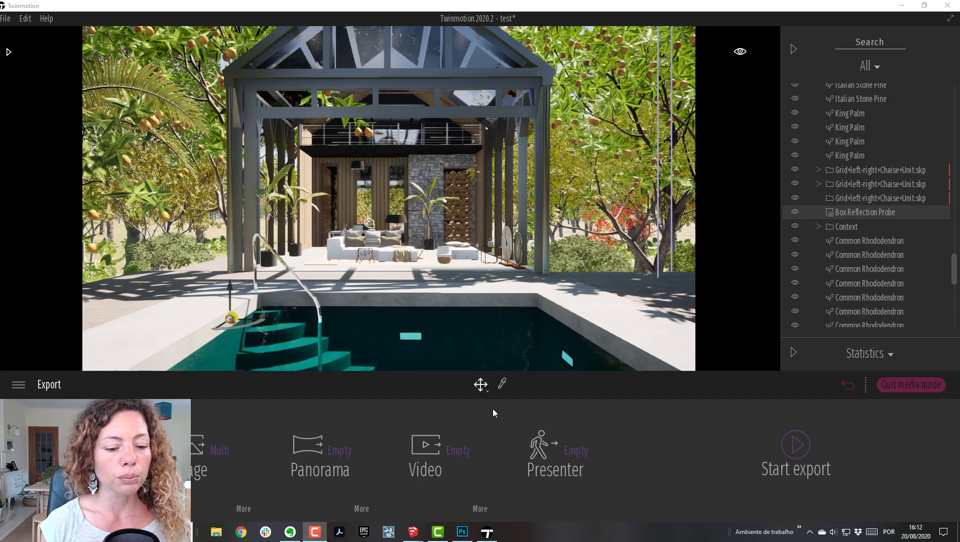
# In Photoshop, duplicate Layer 1 to create 'Layer 1 copy' above the original.
pyautogui.click(463, 536)
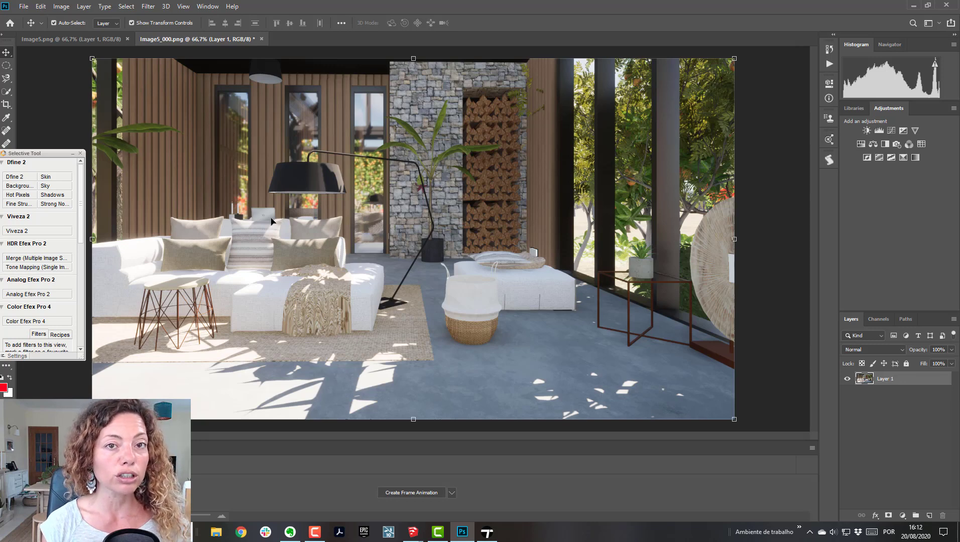
pyautogui.rightClick(906, 378)
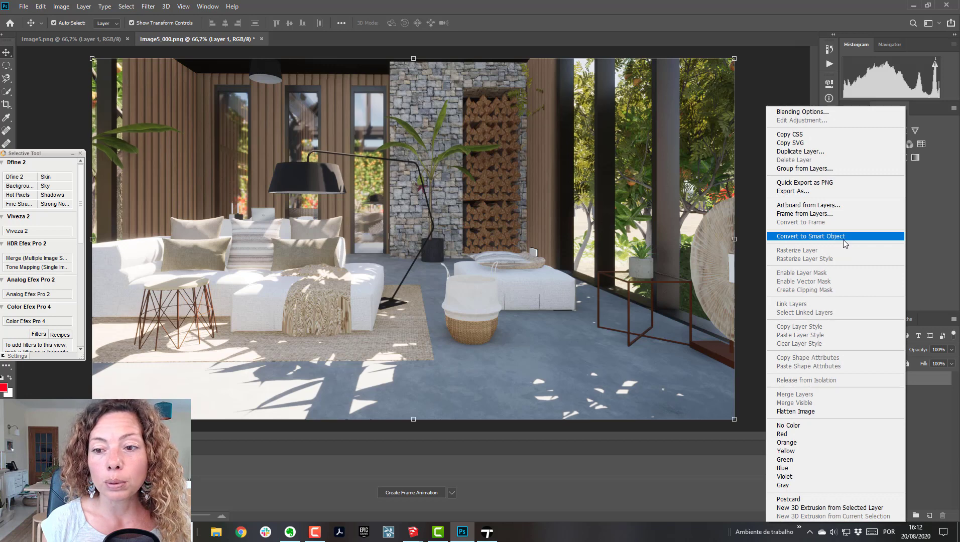
pyautogui.click(803, 151)
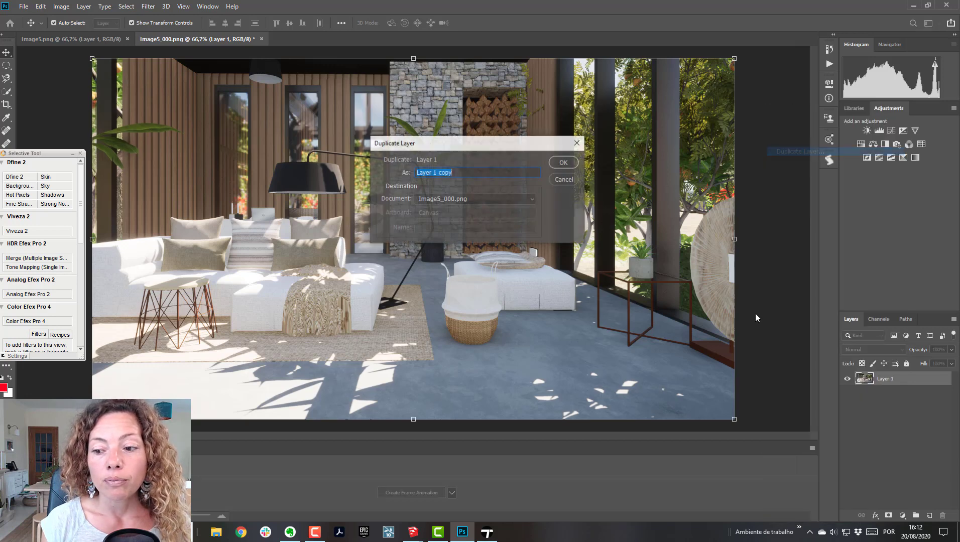
pyautogui.click(561, 165)
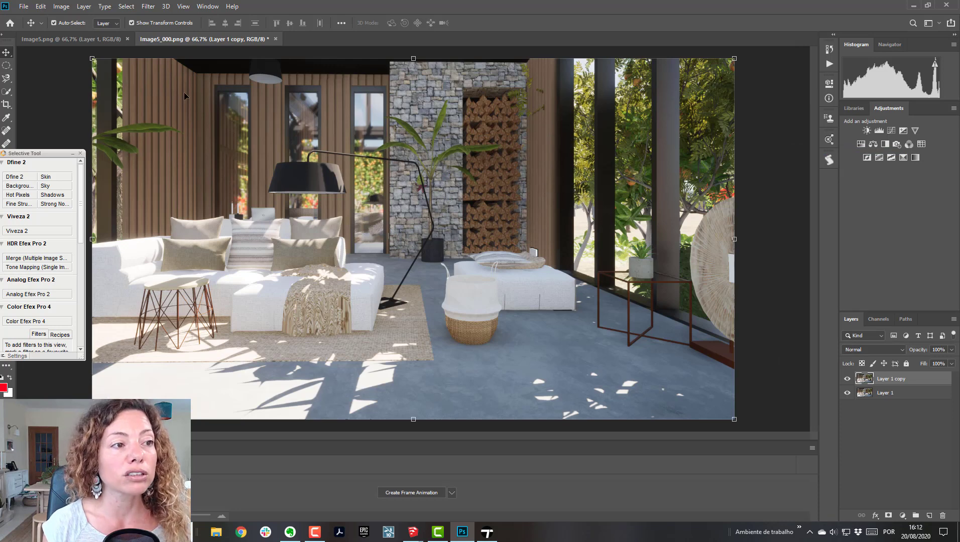
# Set the Camera Raw Filter to Contrast +10, Highlights -54, Shadows +15, Saturation -16.
pyautogui.click(149, 9)
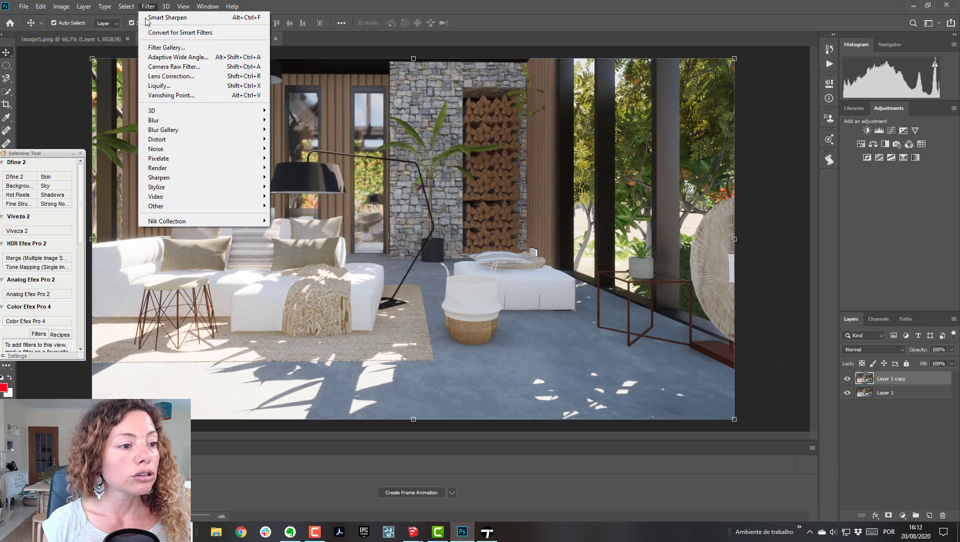
pyautogui.click(175, 68)
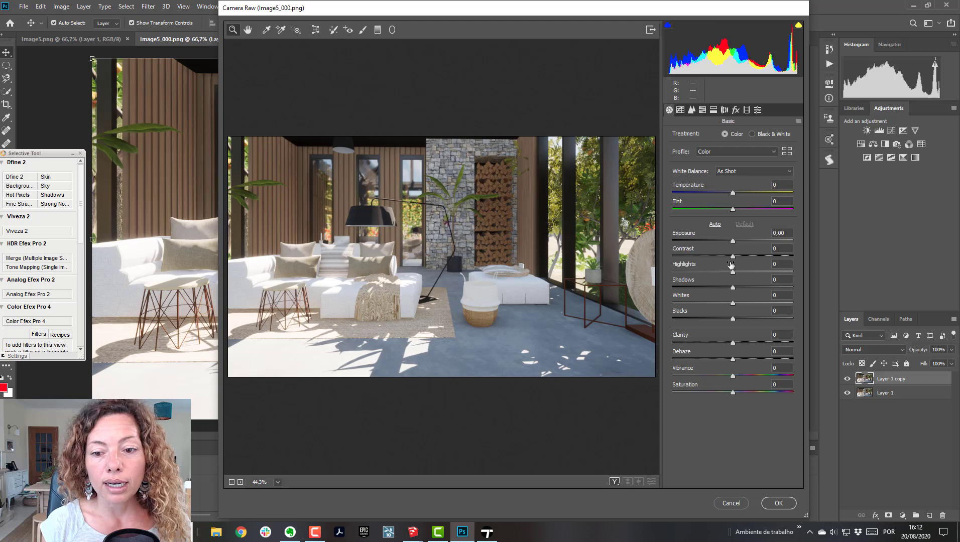
pyautogui.moveTo(733, 256); pyautogui.dragTo(742, 301)
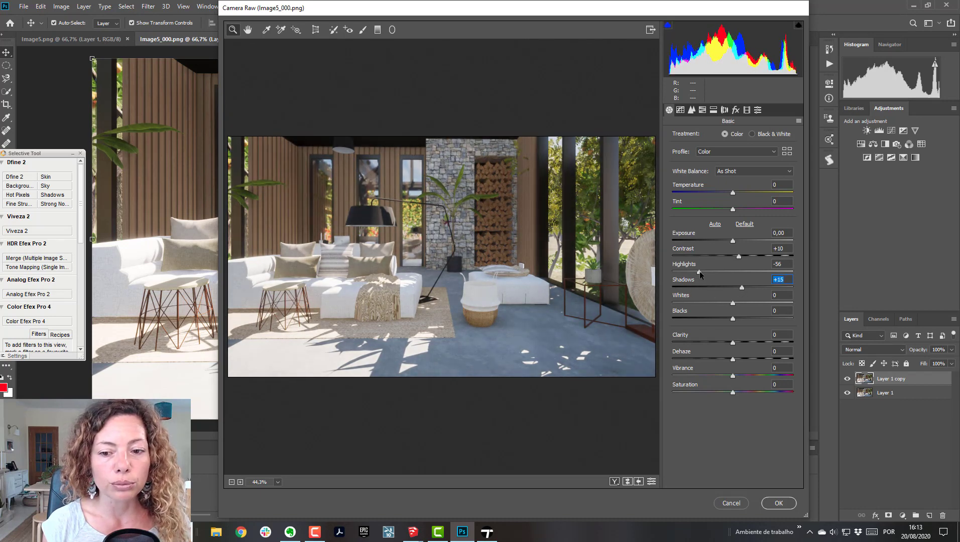
pyautogui.moveTo(699, 272); pyautogui.dragTo(701, 273)
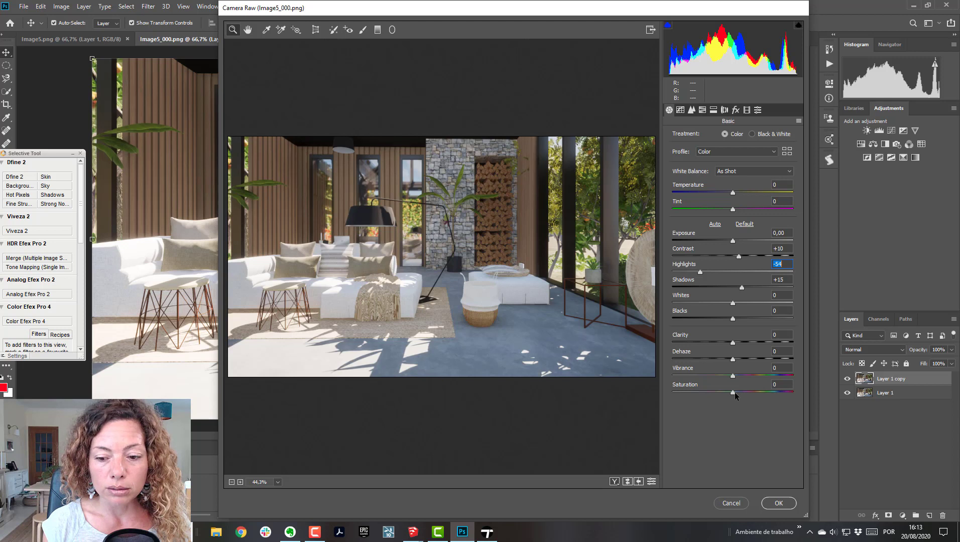
pyautogui.moveTo(733, 391)
pyautogui.mouseDown()
pyautogui.moveTo(714, 393)
pyautogui.moveTo(723, 395)
pyautogui.mouseUp()
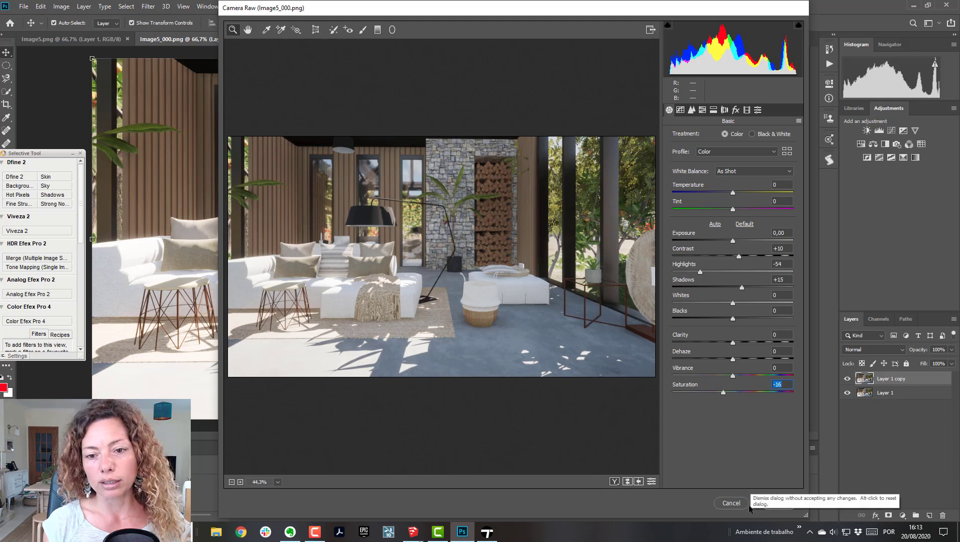
# Shape a Point tone curve with shadows 73→60, upper point 163→165, and a lowered top endpoint.
pyautogui.click(680, 110)
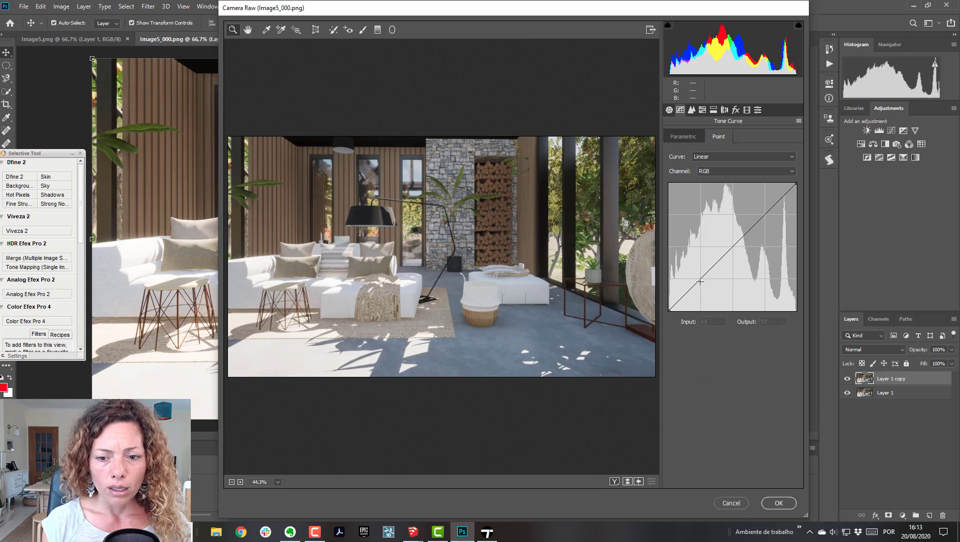
pyautogui.moveTo(700, 282)
pyautogui.mouseDown()
pyautogui.moveTo(702, 271)
pyautogui.moveTo(705, 281)
pyautogui.mouseUp()
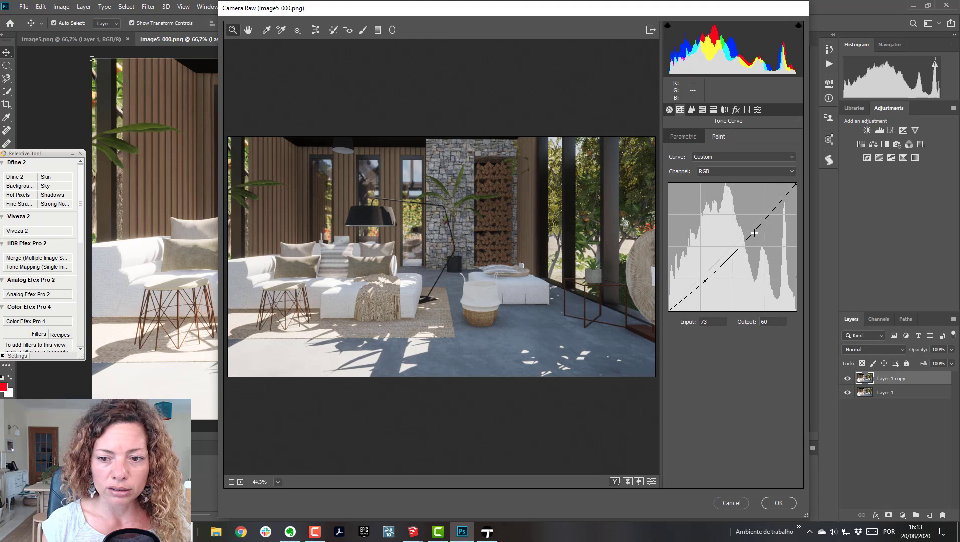
pyautogui.moveTo(754, 233)
pyautogui.mouseDown()
pyautogui.moveTo(753, 217)
pyautogui.moveTo(752, 228)
pyautogui.mouseUp()
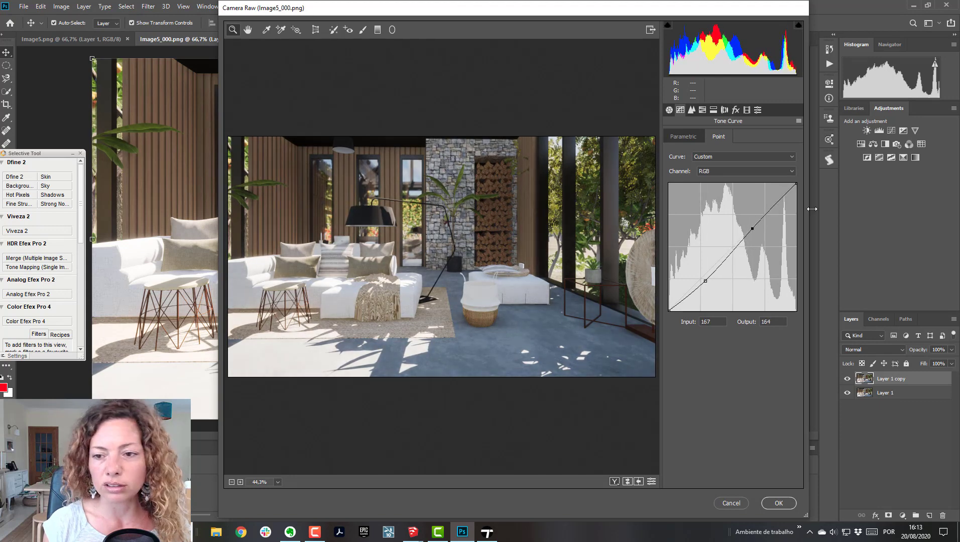
pyautogui.moveTo(796, 184); pyautogui.dragTo(796, 188)
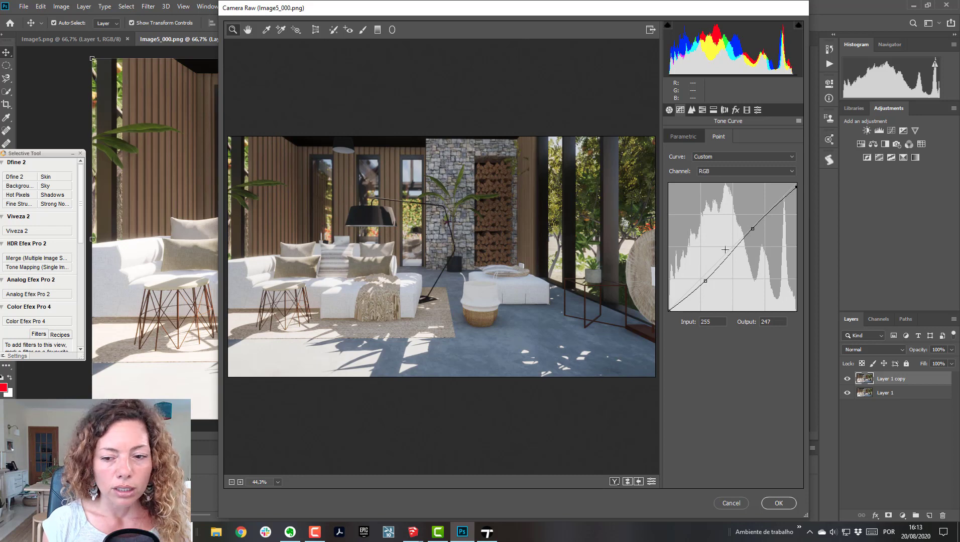
pyautogui.moveTo(752, 228); pyautogui.dragTo(750, 228)
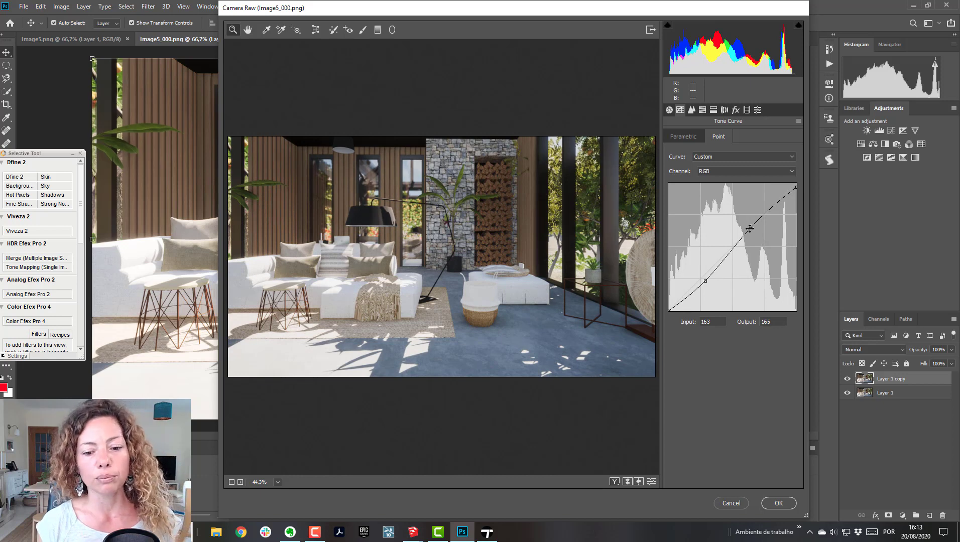
# Set Detail Sharpening Amount to 50, keeping Radius 1,0 and Detail 25.
pyautogui.click(691, 109)
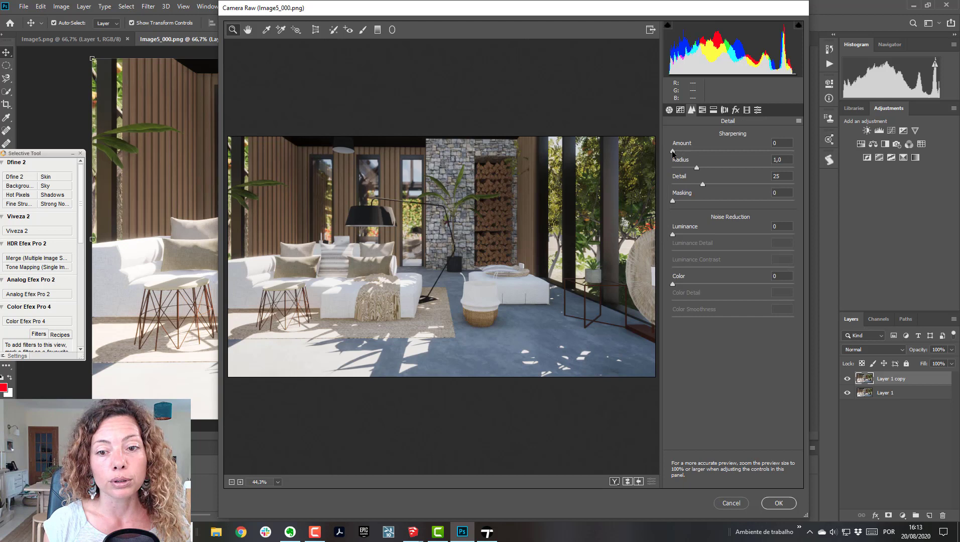
pyautogui.moveTo(673, 151); pyautogui.dragTo(731, 150)
pyautogui.moveTo(824, 152); pyautogui.dragTo(729, 160)
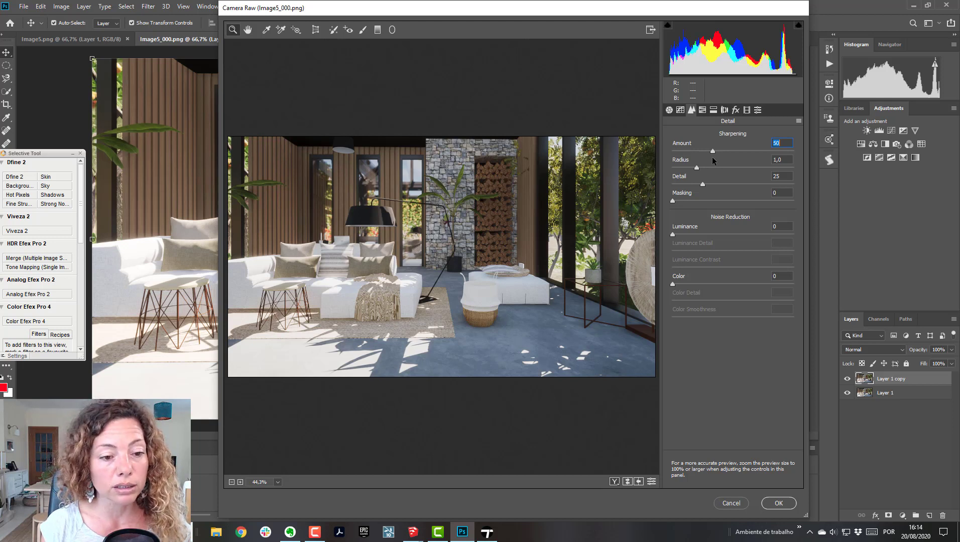
# Set Post Crop Vignetting Amount to -38 and apply the Camera Raw filter to Layer 1 copy.
pyautogui.click(705, 110)
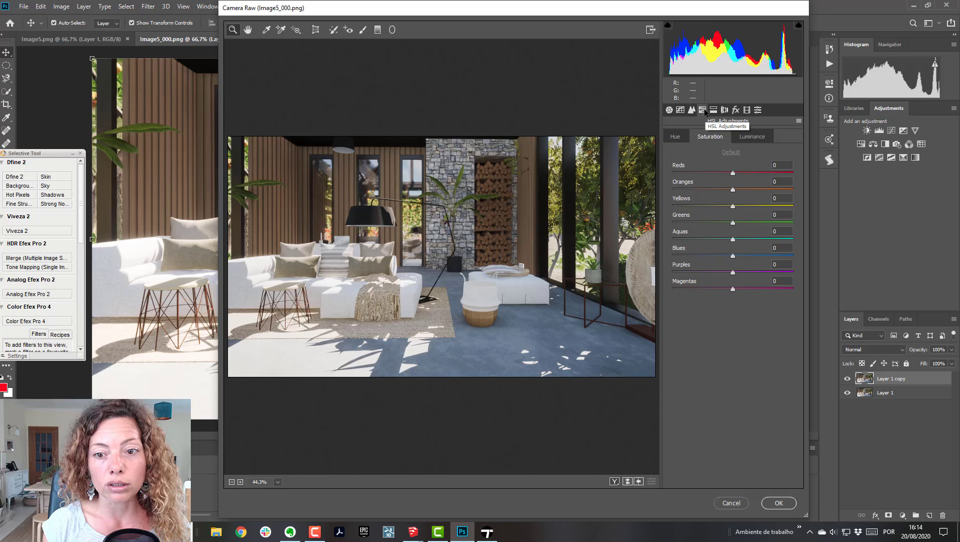
pyautogui.click(713, 110)
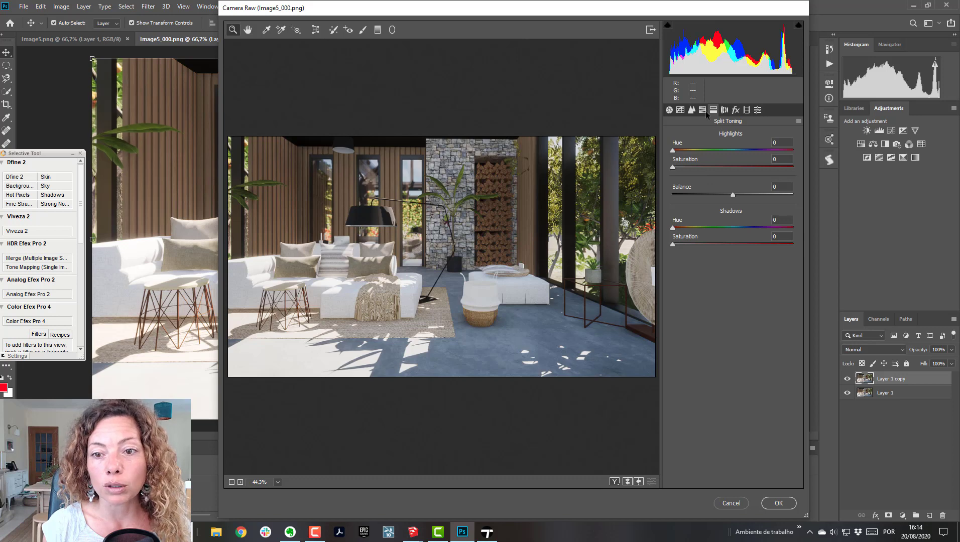
pyautogui.click(704, 110)
pyautogui.click(725, 110)
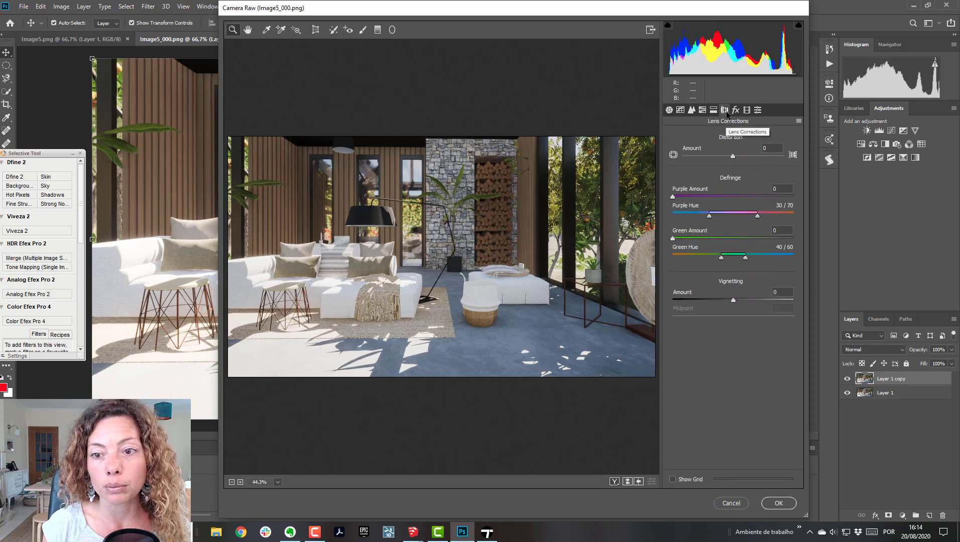
pyautogui.click(735, 110)
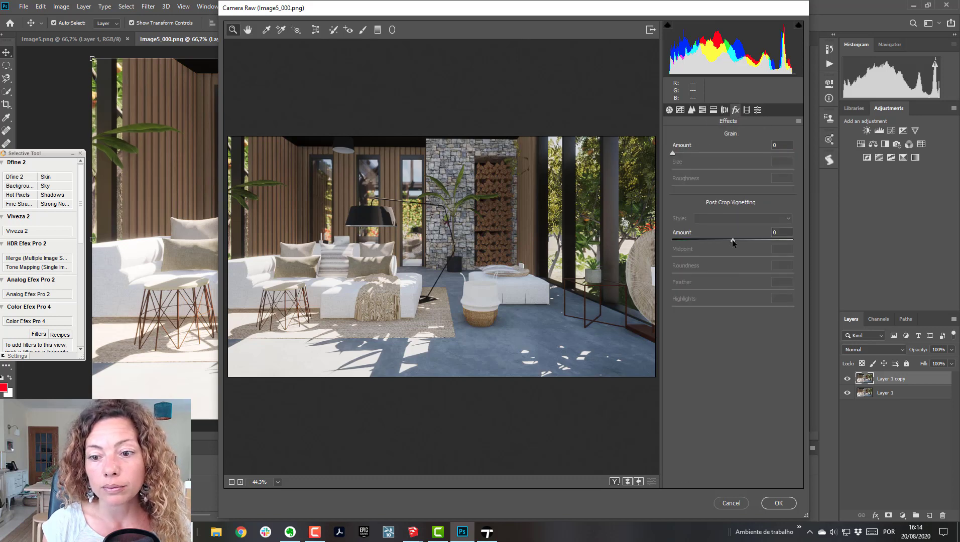
pyautogui.moveTo(732, 241); pyautogui.dragTo(710, 240)
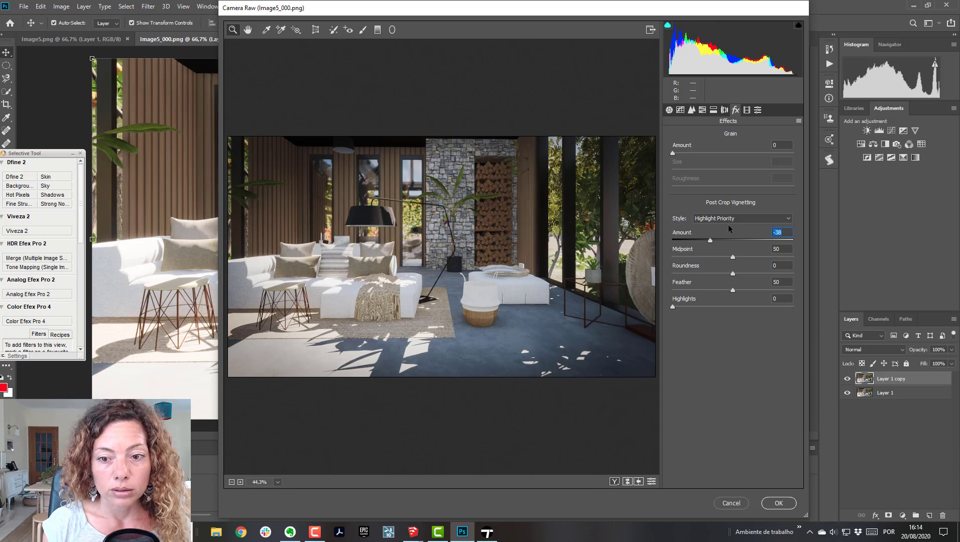
pyautogui.click(752, 110)
pyautogui.click(778, 503)
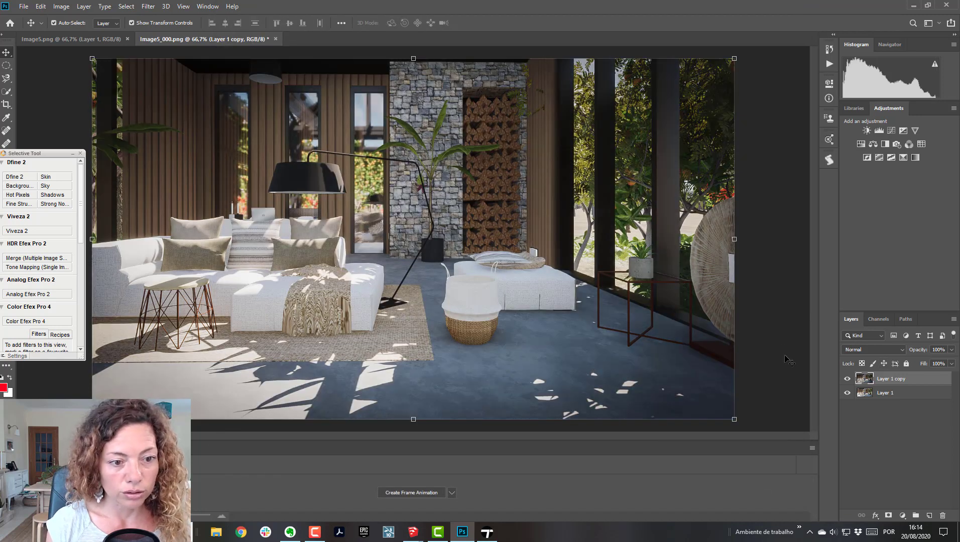
pyautogui.click(847, 379)
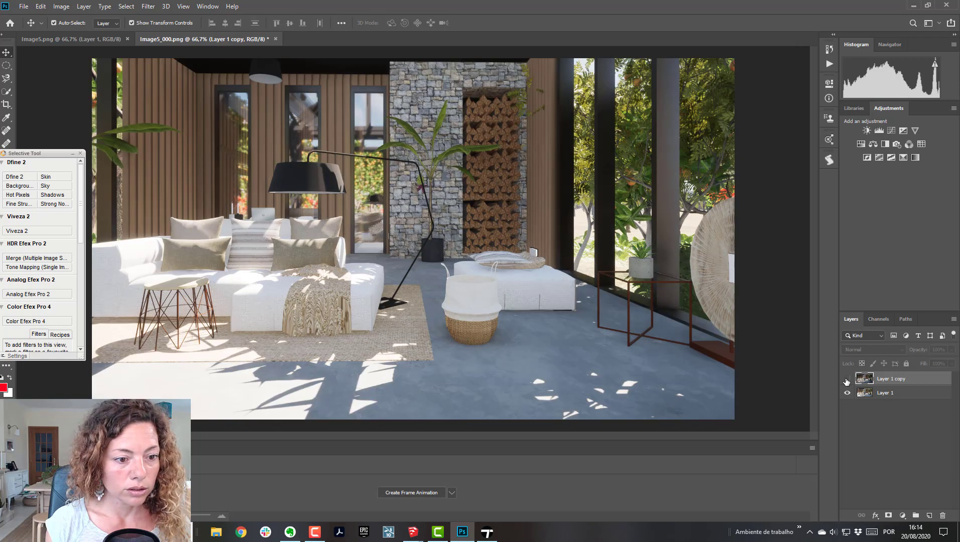
pyautogui.click(847, 380)
pyautogui.click(847, 380)
pyautogui.click(847, 380)
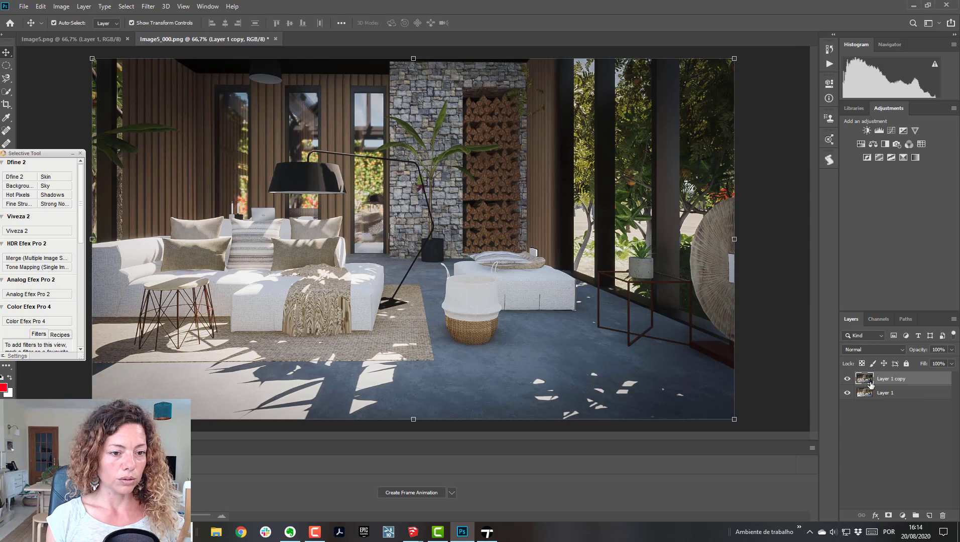
# Duplicate Layer 1 copy to create 'Layer 1 copy 2' at the top of the stack.
pyautogui.rightClick(905, 380)
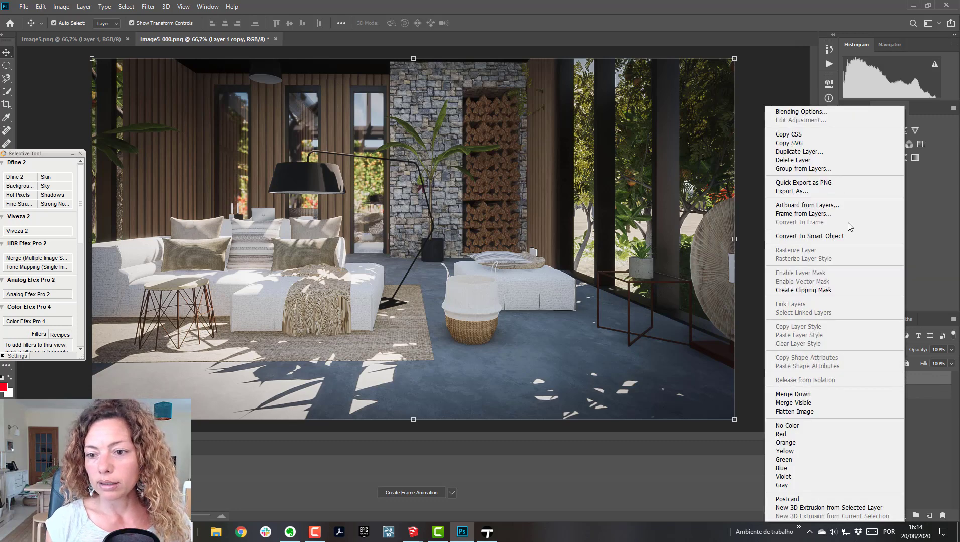
pyautogui.click(816, 152)
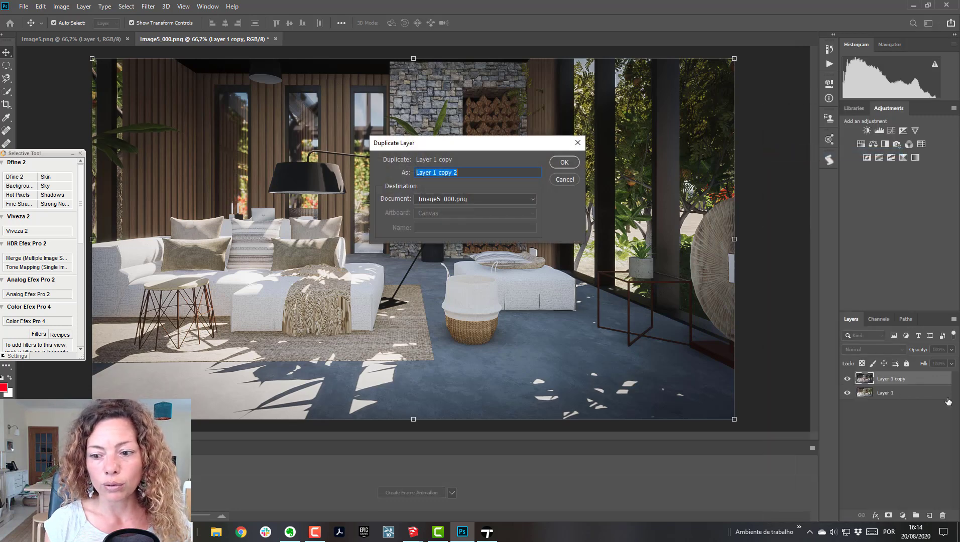
pyautogui.click(562, 163)
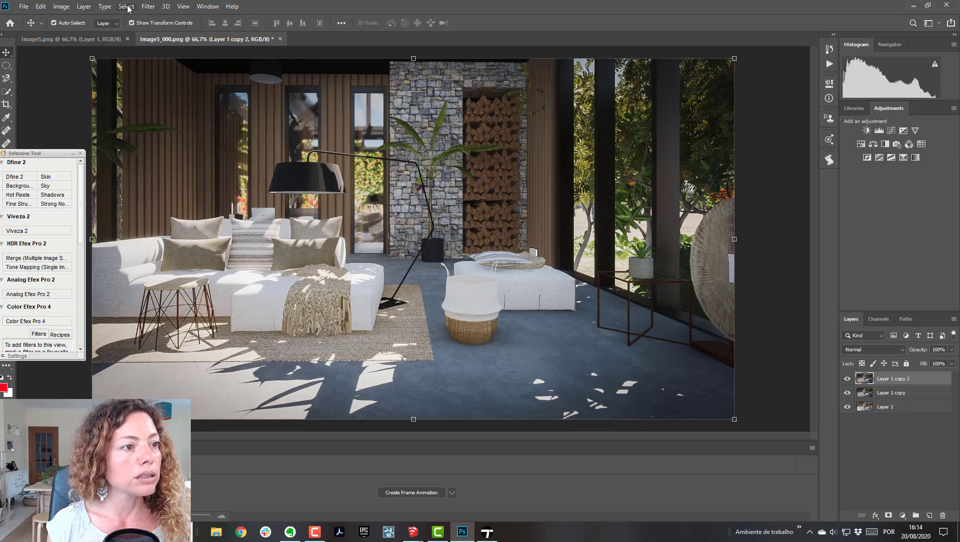
# Apply Smart Sharpen at Amount 121% to Layer 1 copy 2 and set its opacity to 60%.
pyautogui.click(146, 7)
pyautogui.moveTo(180, 179)
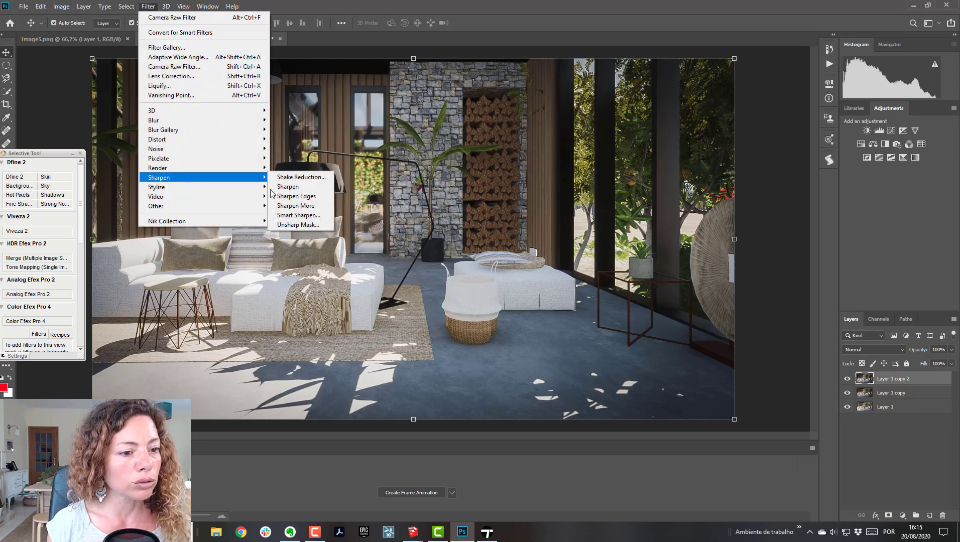
pyautogui.click(298, 215)
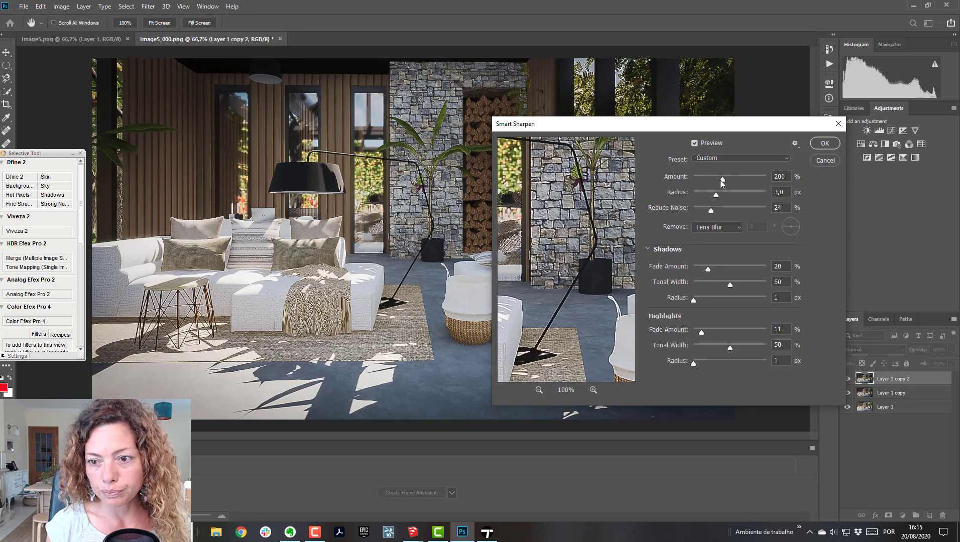
pyautogui.moveTo(721, 179); pyautogui.dragTo(712, 179)
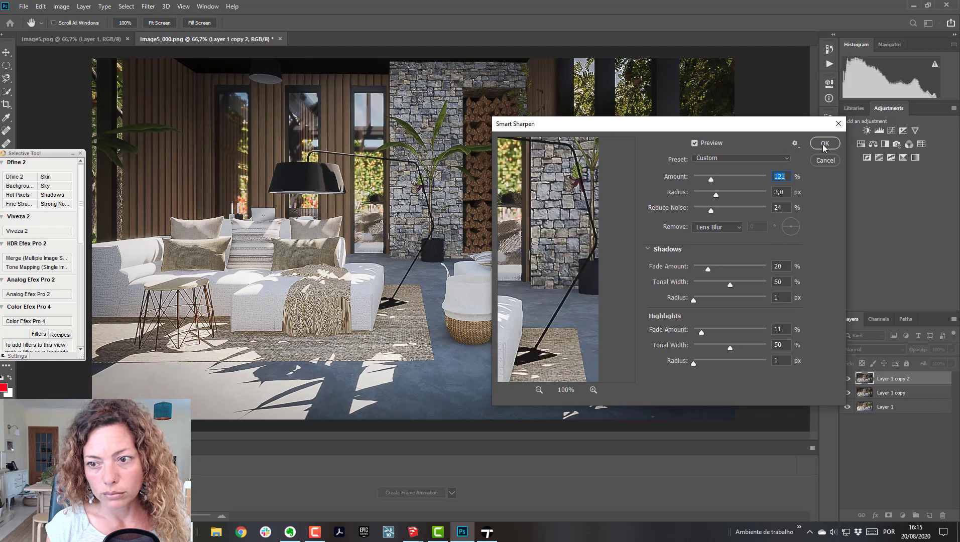
pyautogui.press('Return')
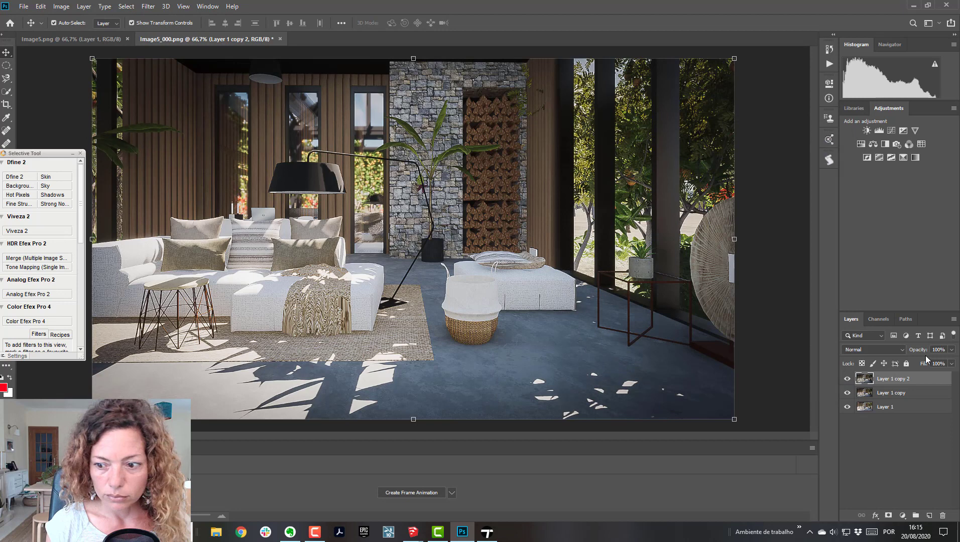
pyautogui.click(937, 349)
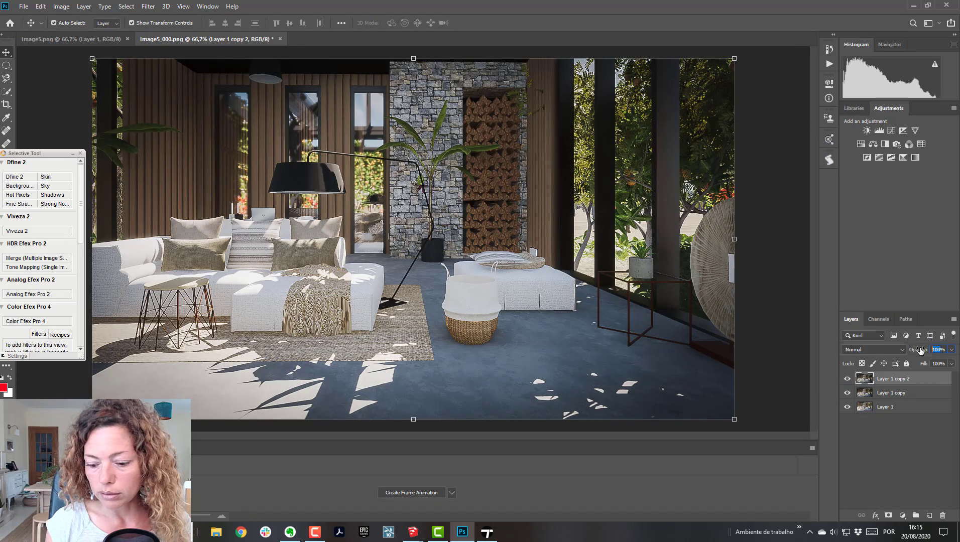
pyautogui.write('60')
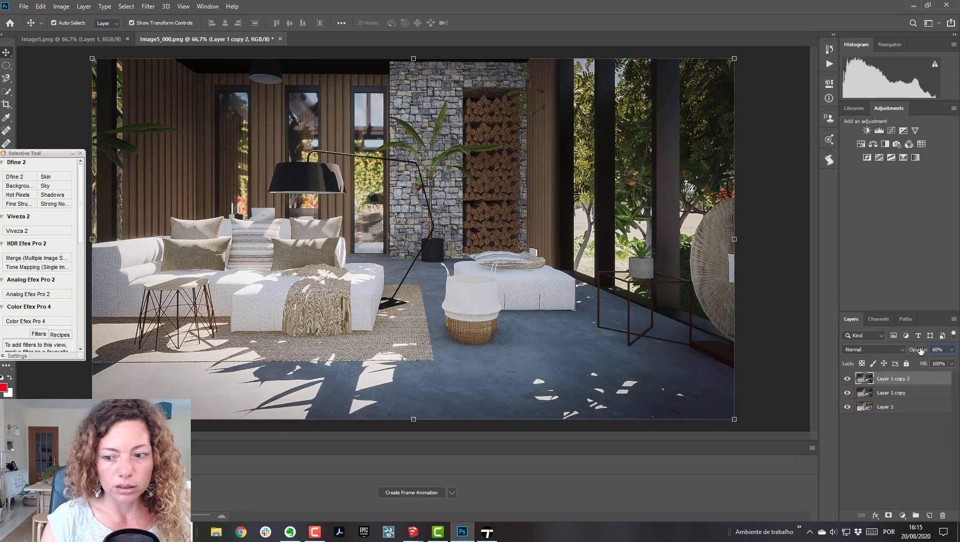
pyautogui.click(922, 471)
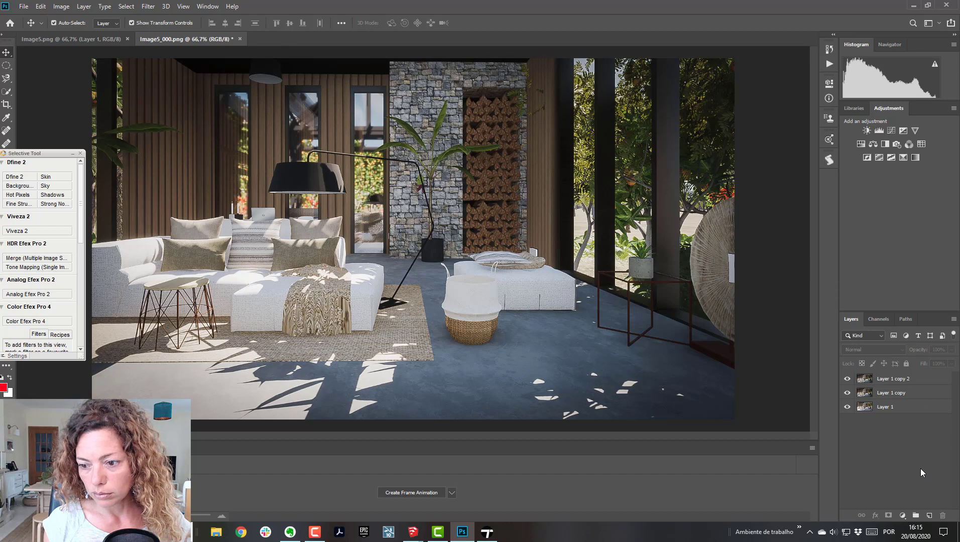
pyautogui.click(847, 379)
pyautogui.click(847, 380)
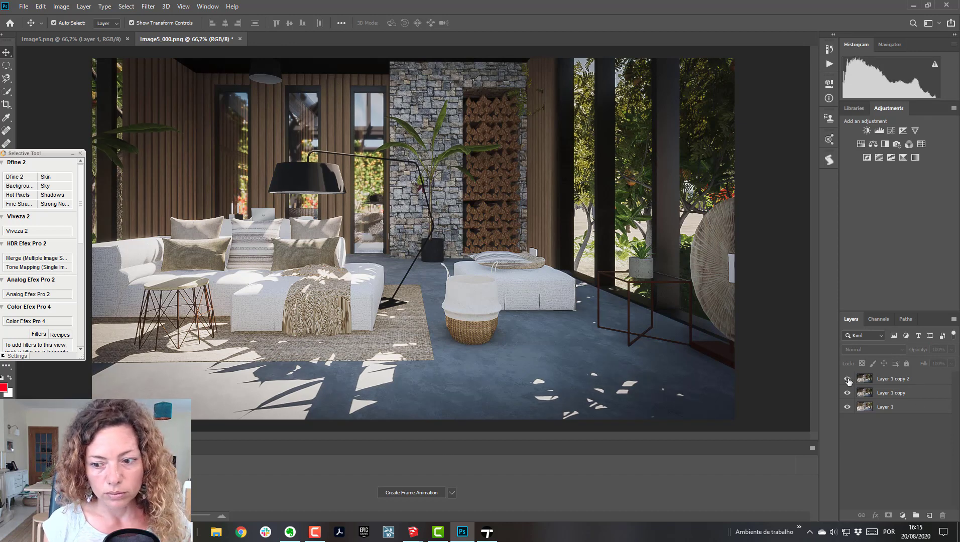
pyautogui.click(848, 379)
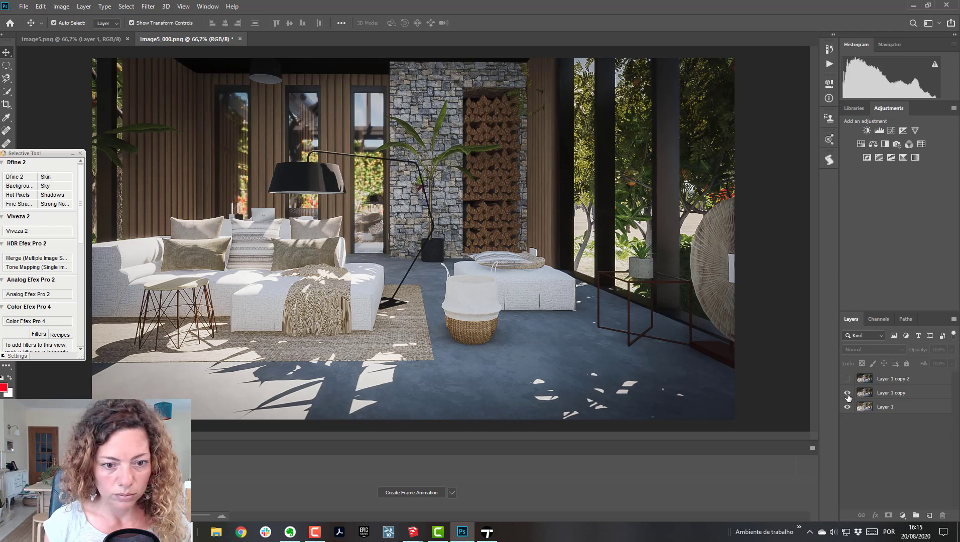
pyautogui.click(848, 395)
pyautogui.click(848, 380)
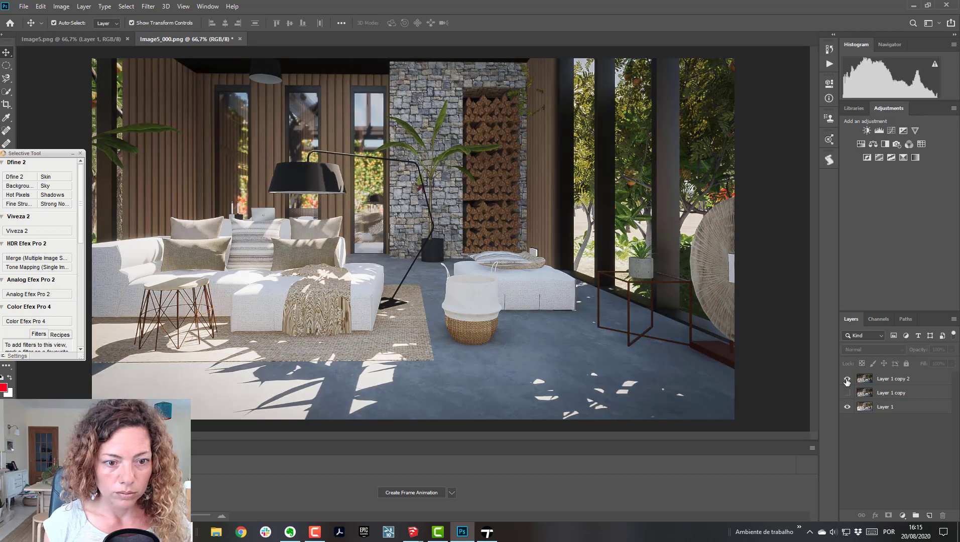
pyautogui.click(847, 380)
pyautogui.click(847, 380)
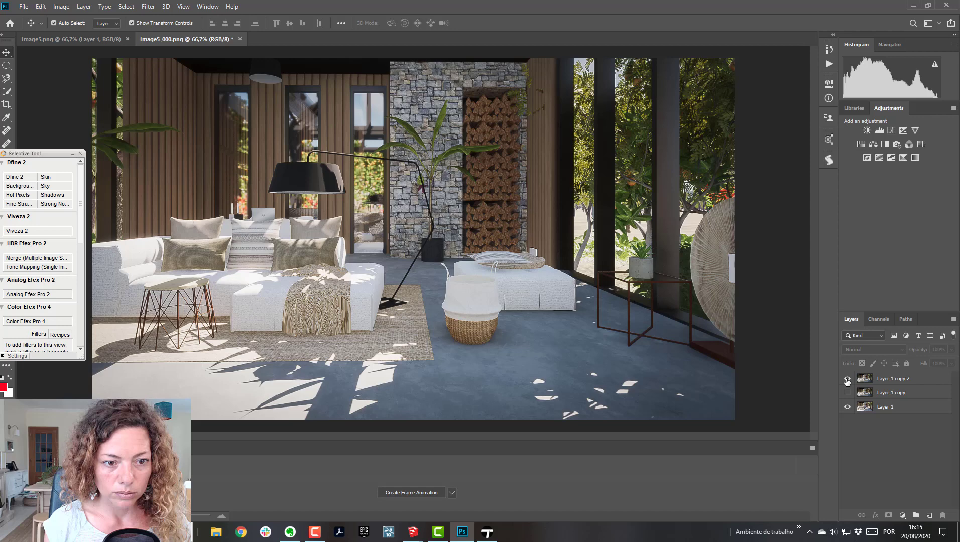
pyautogui.click(847, 380)
pyautogui.click(847, 380)
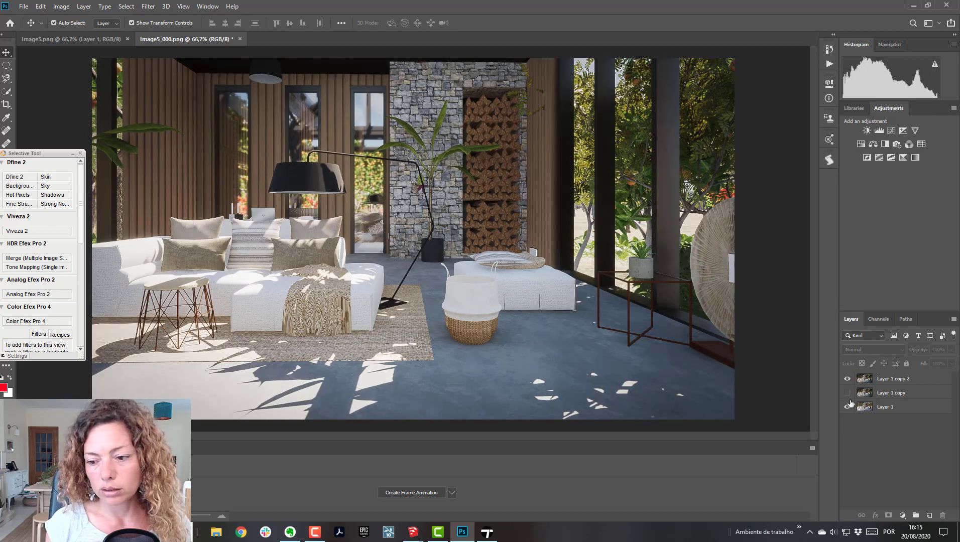
pyautogui.click(847, 393)
pyautogui.click(903, 380)
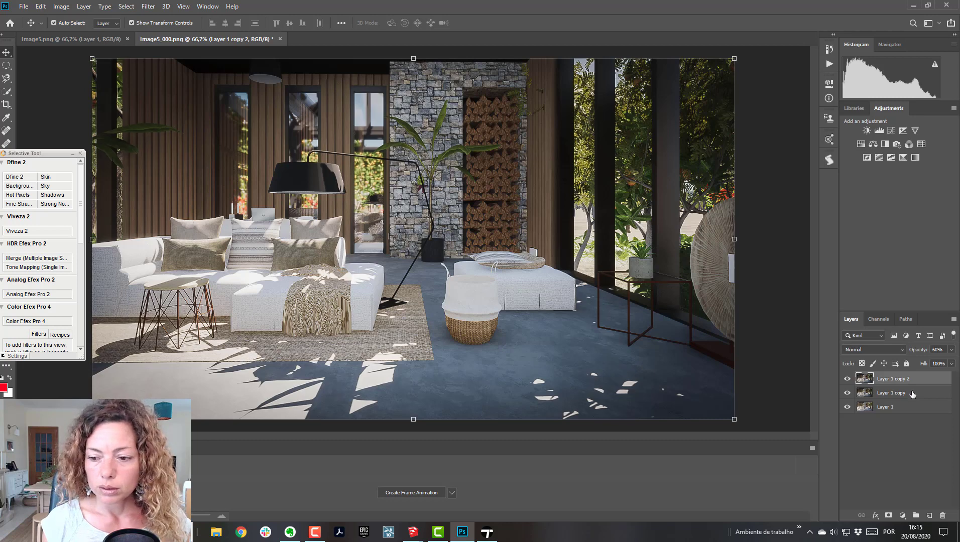
# Merge Layer 1 copy and Layer 1 copy 2 into a single layer.
pyautogui.keyDown('shift'); pyautogui.click(913, 395); pyautogui.keyUp('shift')
pyautogui.rightClick(913, 394)
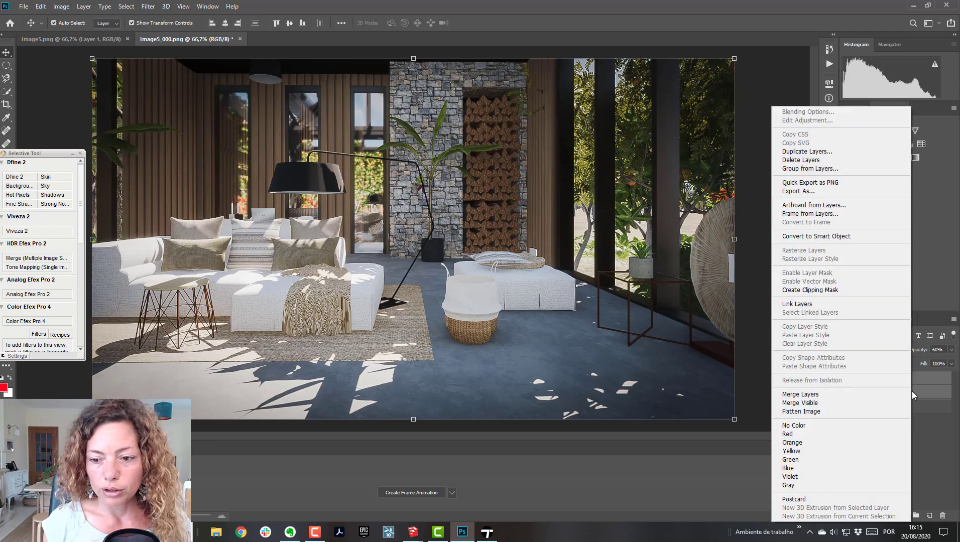
pyautogui.click(868, 394)
pyautogui.click(886, 429)
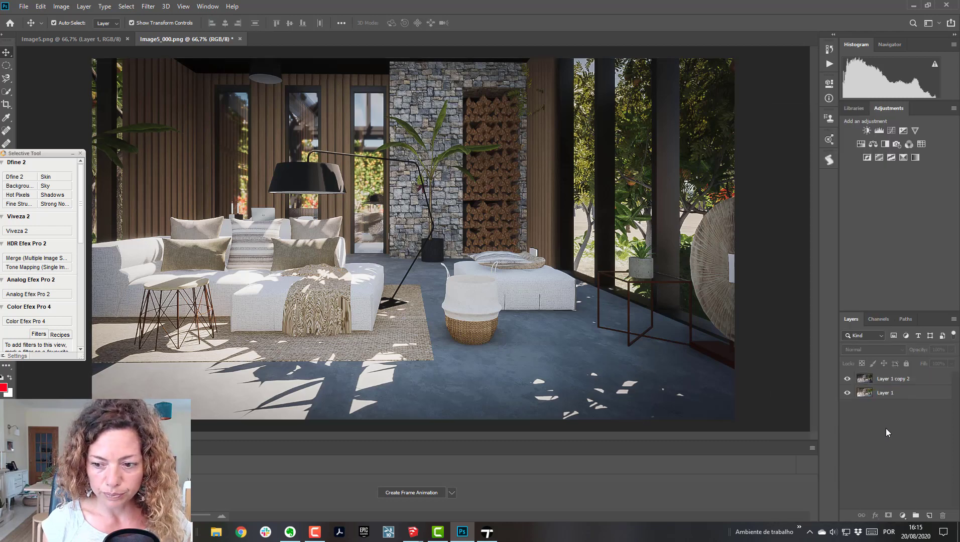
# Toggle the merged layer's visibility to compare it against the original render.
pyautogui.click(847, 380)
pyautogui.click(847, 380)
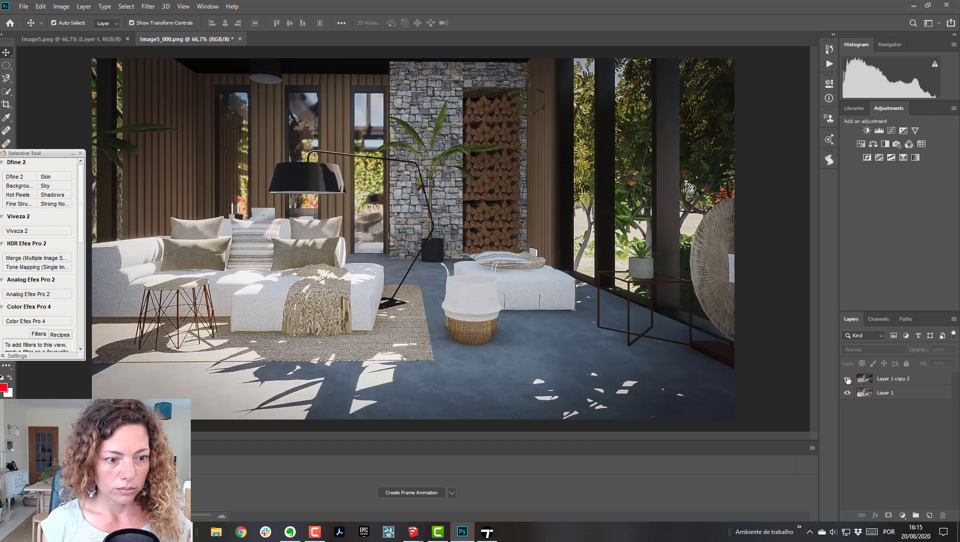
pyautogui.click(848, 380)
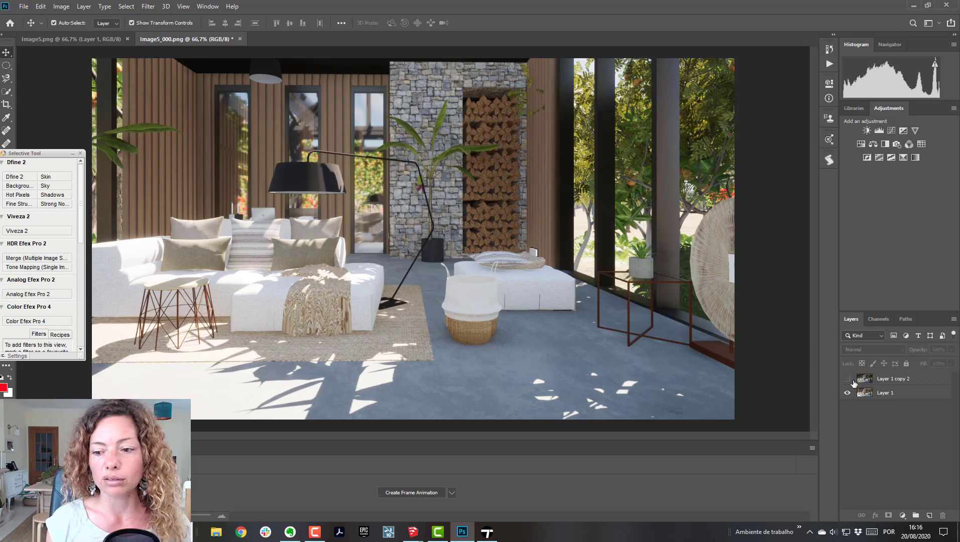
pyautogui.click(847, 379)
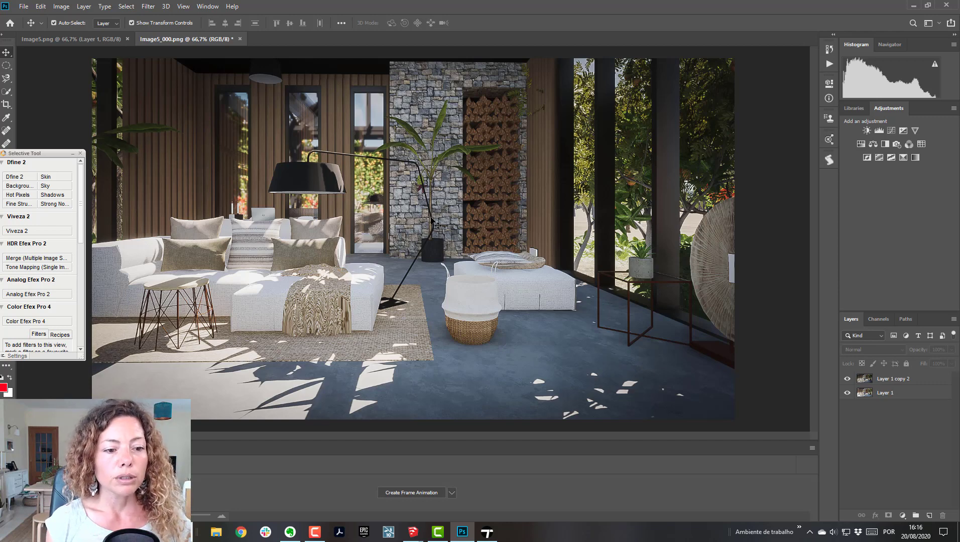
# Open the File menu.
pyautogui.click(23, 6)
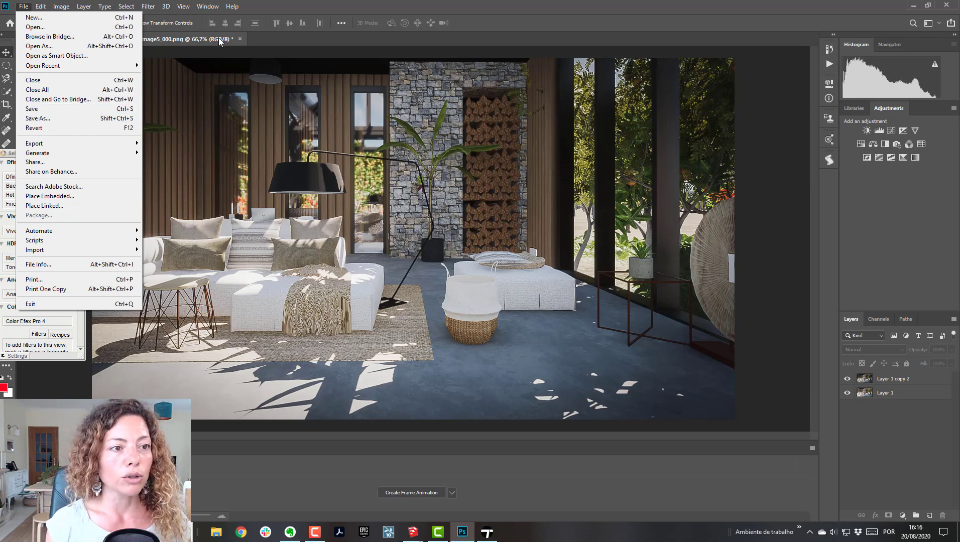
# Dismiss the File menu, view the Image5.png pool render, then return to Image5_000.png.
pyautogui.click(262, 37)
pyautogui.click(93, 40)
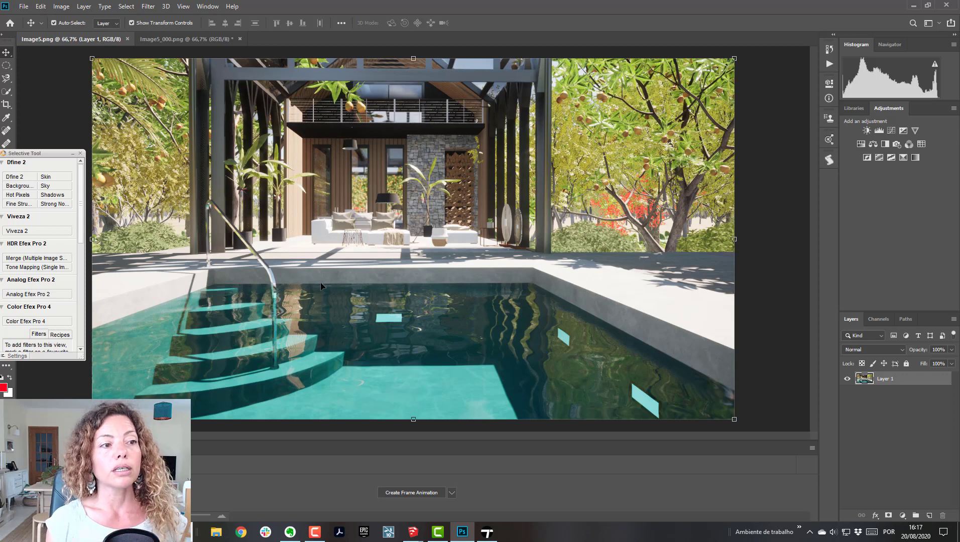
pyautogui.click(207, 36)
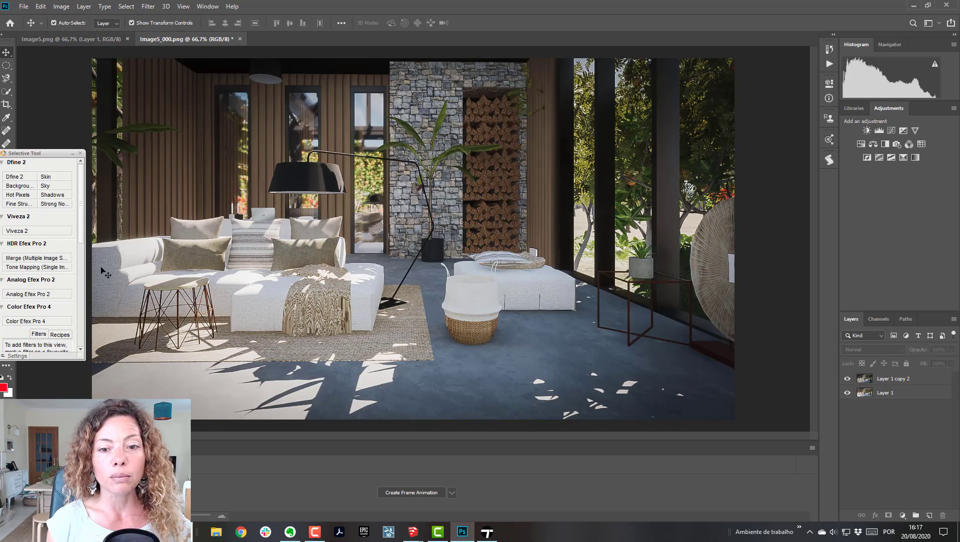